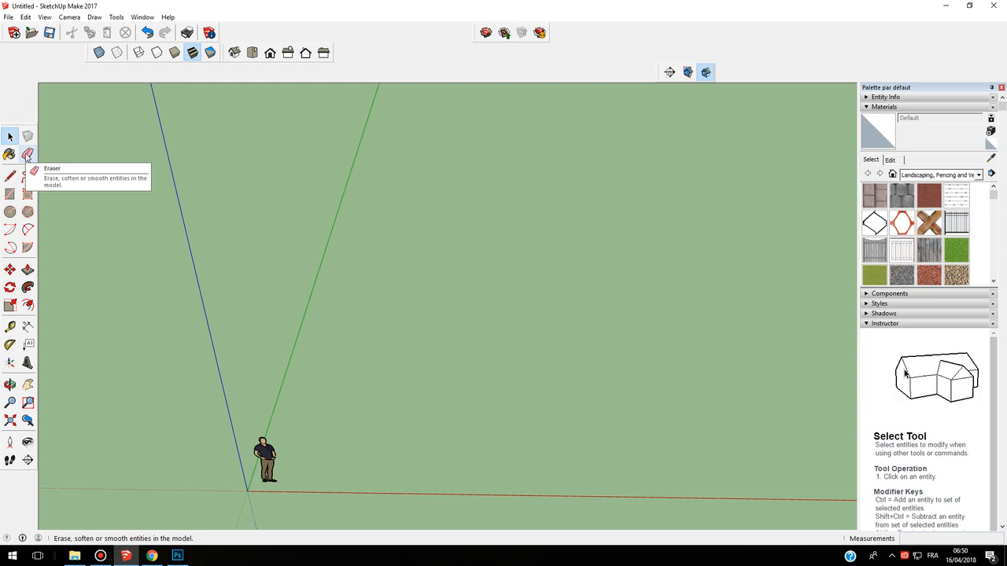
# Step: Draw a rectangle about 8.14 m by 9.55 m on the ground, behind and beside the human figure
pyautogui.click(9, 194)
pyautogui.click(410, 247)
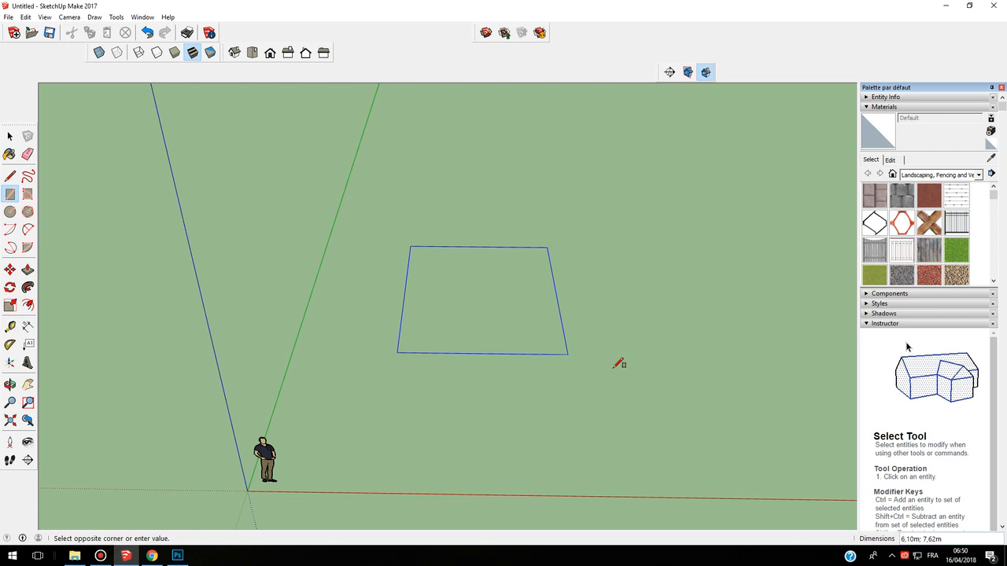
pyautogui.click(639, 392)
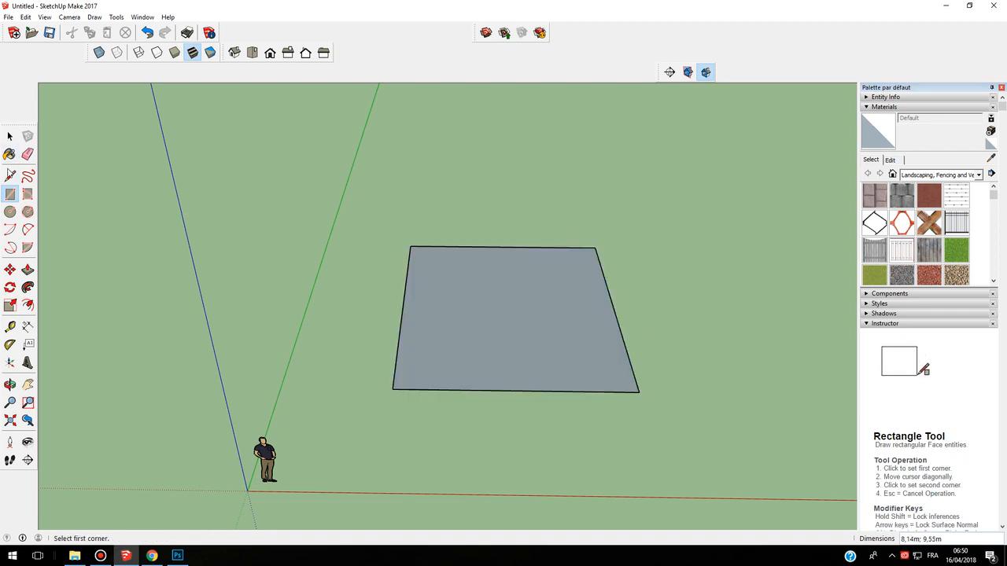
# Step: Draw both diagonals across the rectangle with the Line tool, joining its opposite corners
pyautogui.click(9, 177)
pyautogui.click(595, 248)
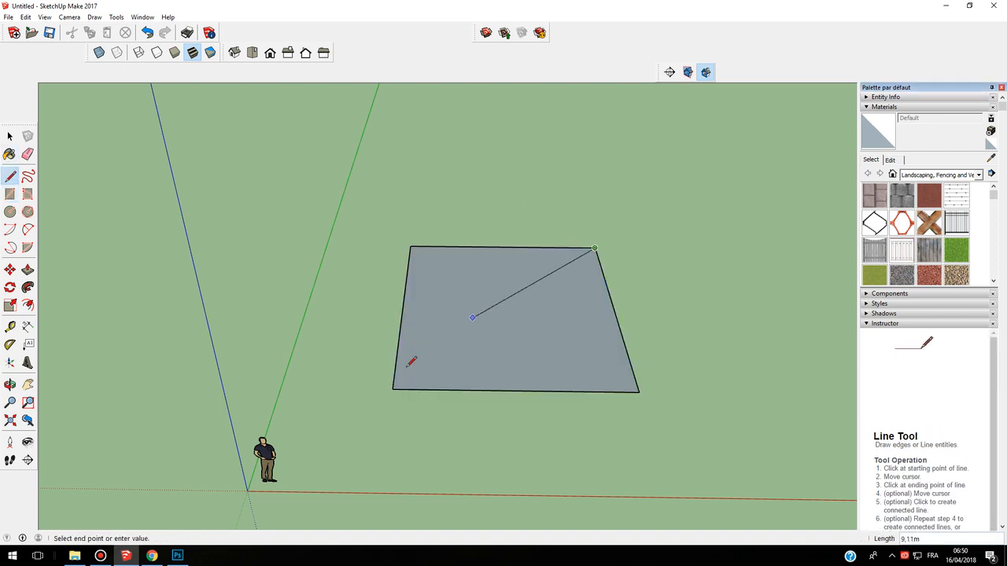
pyautogui.click(393, 388)
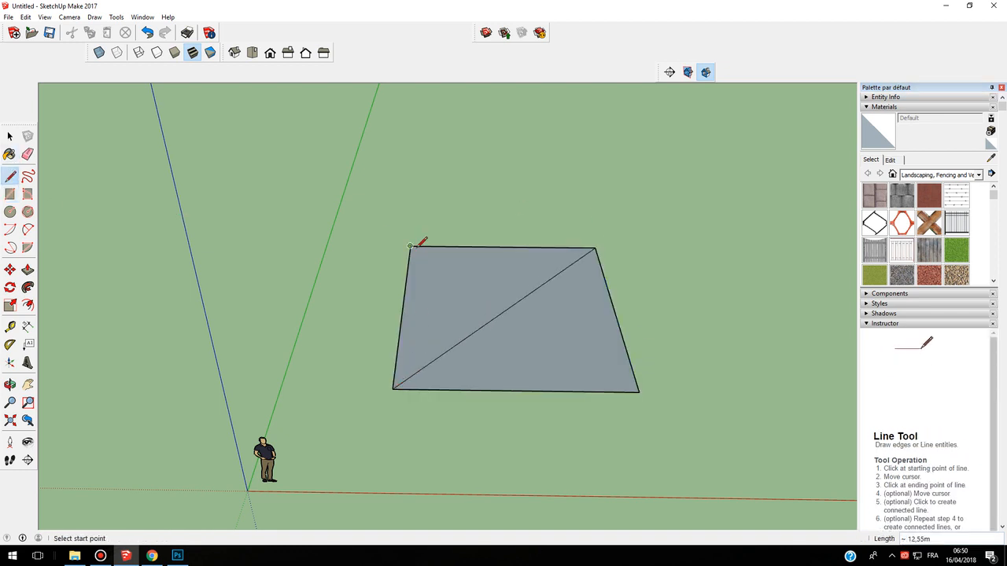
pyautogui.click(410, 246)
pyautogui.click(639, 392)
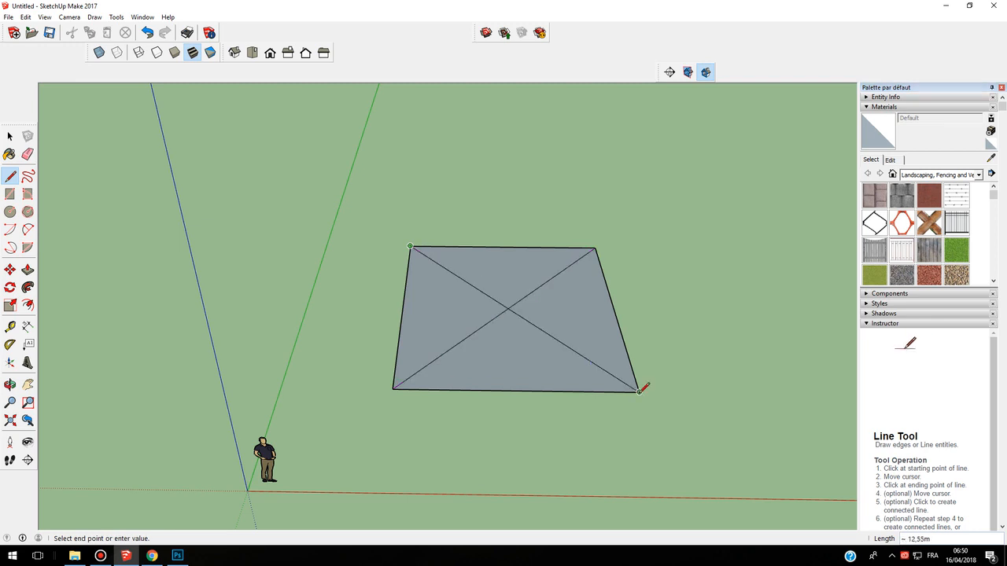
# Step: Draw a chain of four connected lines outside the rectangle, running from its back-left corner around to its back-right corner
pyautogui.click(410, 246)
pyautogui.click(472, 163)
pyautogui.click(647, 165)
pyautogui.click(636, 232)
pyautogui.click(596, 249)
pyautogui.moveTo(606, 291); pyautogui.dragTo(555, 300, button='middle')
pyautogui.press('space')
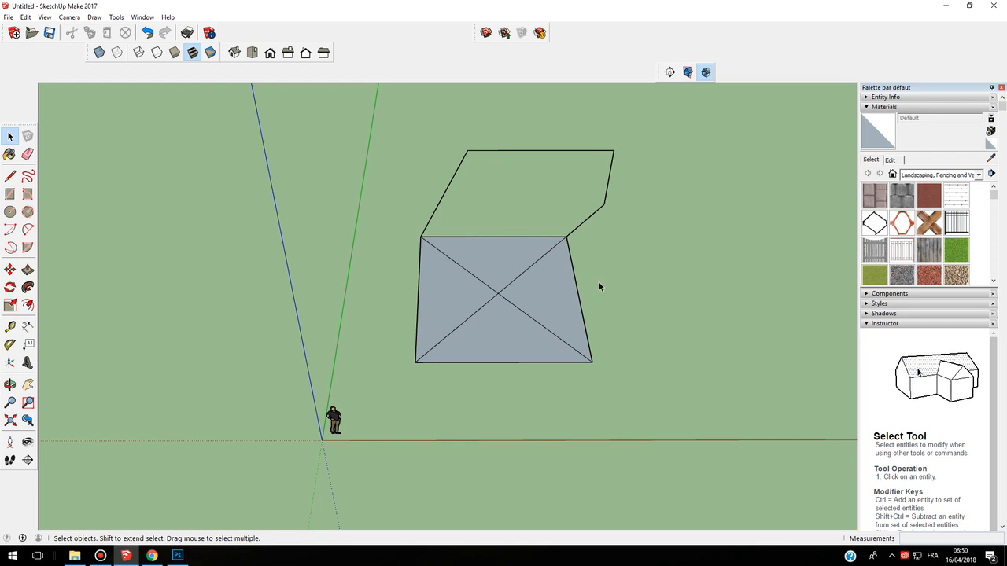
# Step: Erase the diagonal segment between the rectangle's back-left corner and the centre crossing
pyautogui.click(27, 154)
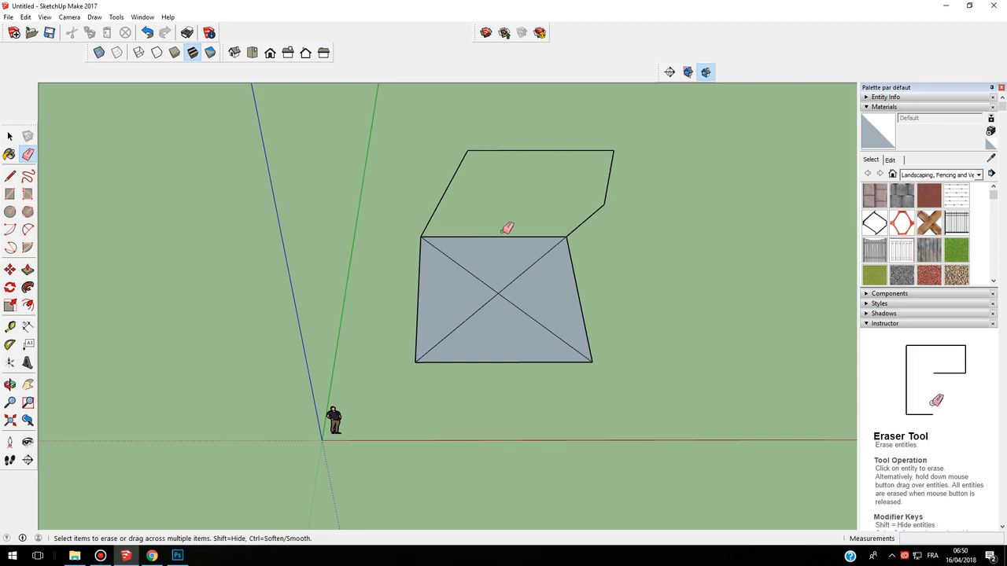
pyautogui.scroll(4, 524, 288)
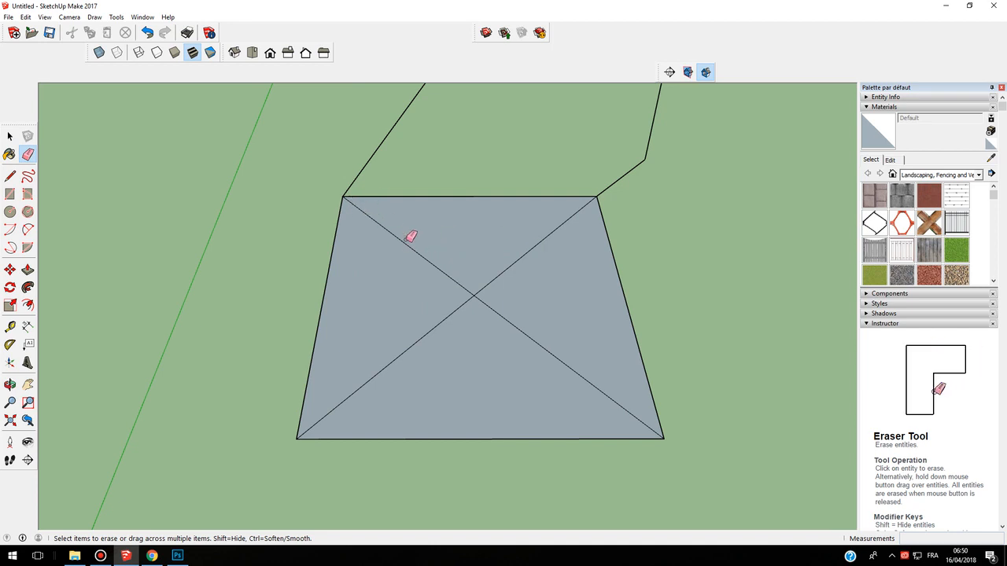
pyautogui.scroll(2, 411, 236)
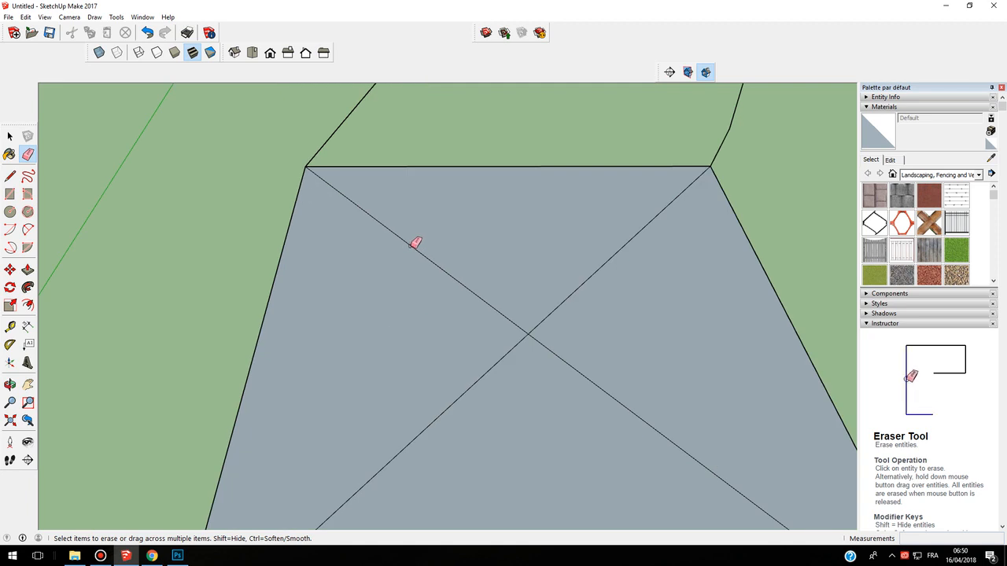
pyautogui.click(415, 244)
# Step: Erase the four connected lines outside the rectangle one by one
pyautogui.scroll(-3, 418, 243)
pyautogui.moveTo(423, 240)
pyautogui.mouseDown(button='middle')
pyautogui.moveTo(508, 227)
pyautogui.moveTo(402, 185)
pyautogui.moveTo(577, 225)
pyautogui.mouseUp(button='middle')
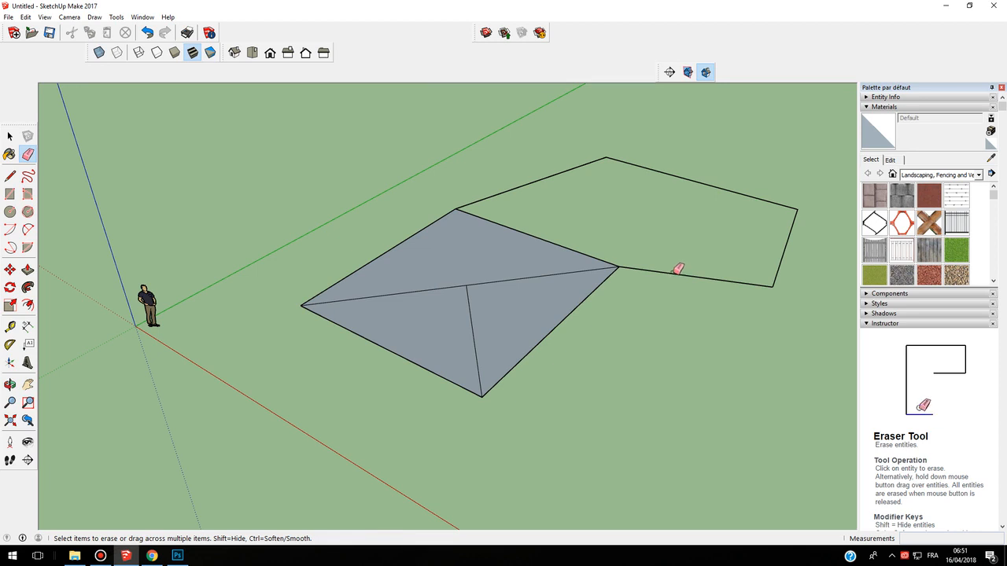
pyautogui.click(673, 274)
pyautogui.click(675, 271)
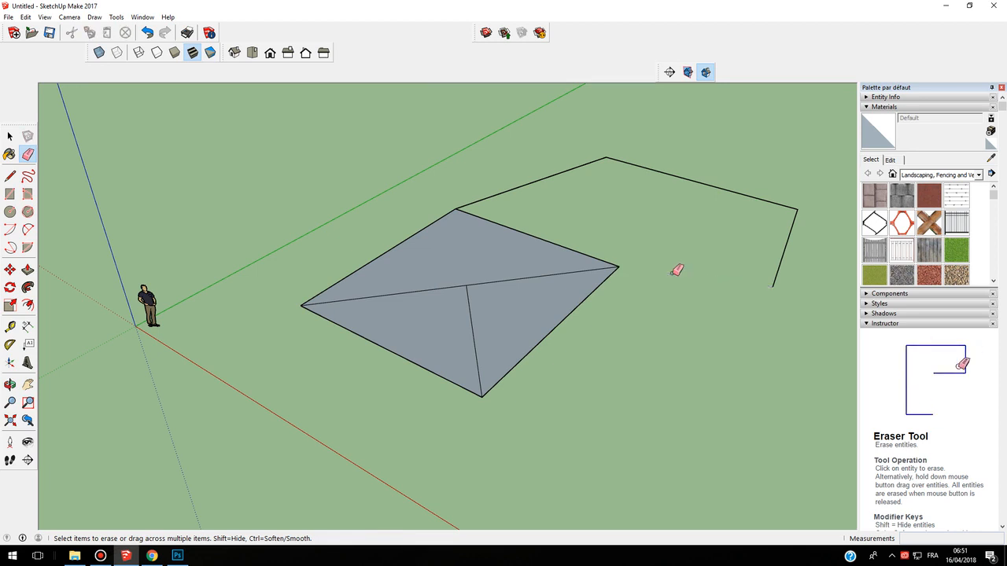
pyautogui.click(789, 240)
pyautogui.click(758, 197)
pyautogui.moveTo(554, 214)
pyautogui.mouseDown(button='middle')
pyautogui.moveTo(614, 197)
pyautogui.moveTo(747, 215)
pyautogui.mouseUp(button='middle')
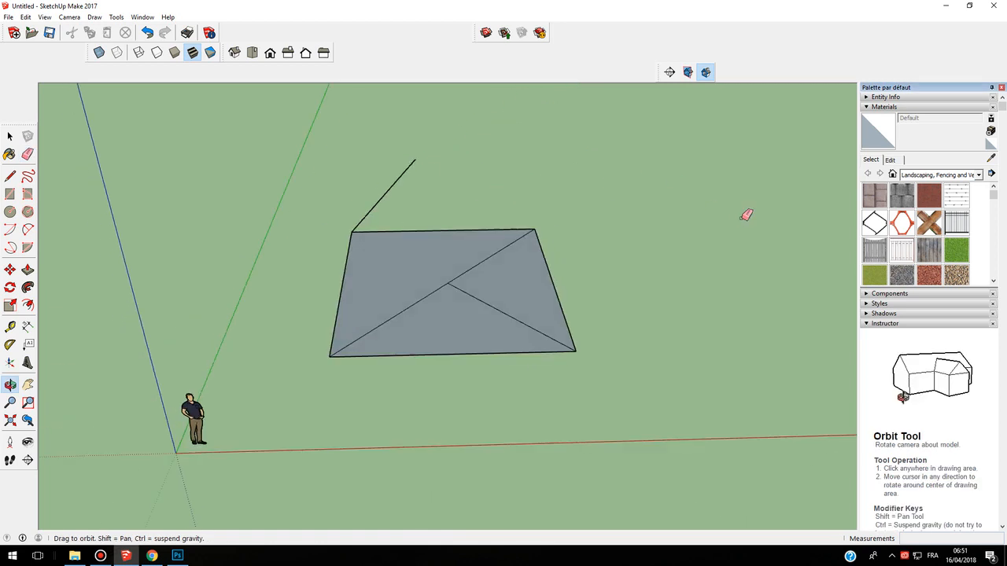
pyautogui.click(383, 194)
# Step: Erase the remaining half diagonal between the centre and the rectangle's front-right corner
pyautogui.moveTo(472, 241)
pyautogui.mouseDown(button='middle')
pyautogui.moveTo(693, 180)
pyautogui.moveTo(418, 302)
pyautogui.moveTo(373, 338)
pyautogui.mouseUp(button='middle')
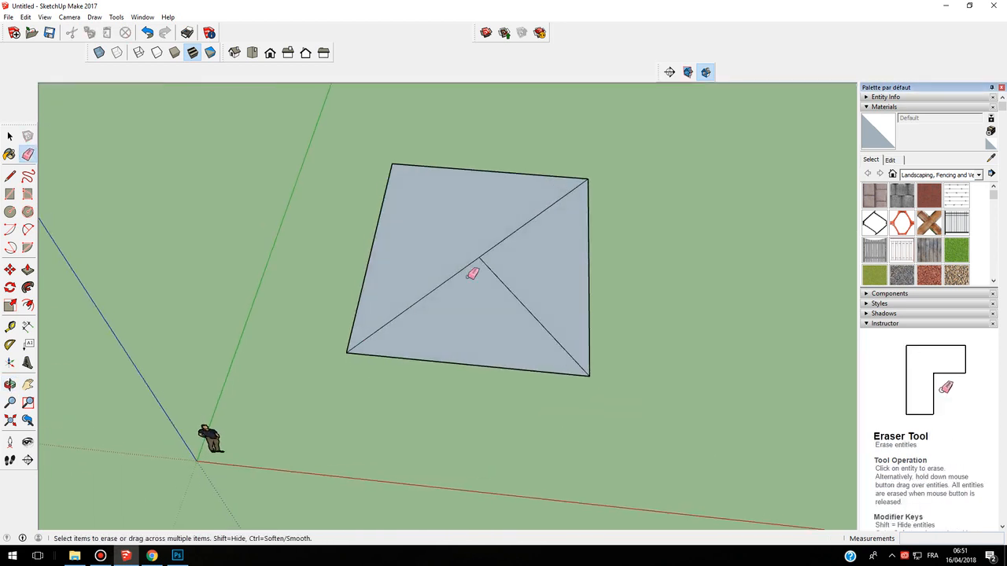
pyautogui.click(492, 271)
pyautogui.moveTo(642, 273)
pyautogui.mouseDown(button='middle')
pyautogui.moveTo(515, 301)
pyautogui.moveTo(294, 133)
pyautogui.moveTo(79, 175)
pyautogui.moveTo(226, 285)
pyautogui.moveTo(590, 294)
pyautogui.moveTo(596, 258)
pyautogui.mouseUp(button='middle')
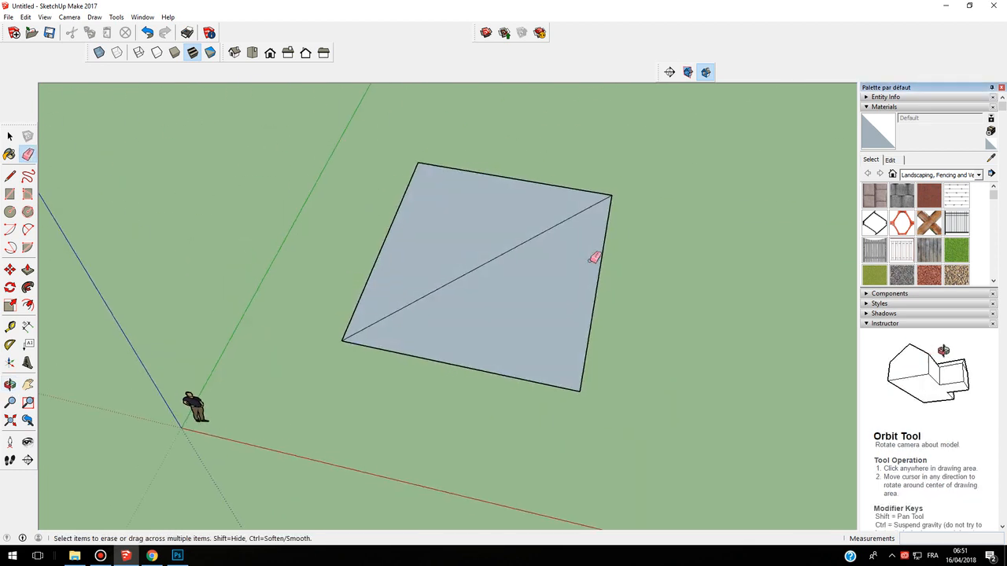
# Step: Draw two separate lines from the front half of the remaining diagonal down to the rectangle's front edge
pyautogui.click(9, 176)
pyautogui.scroll(5, 418, 304)
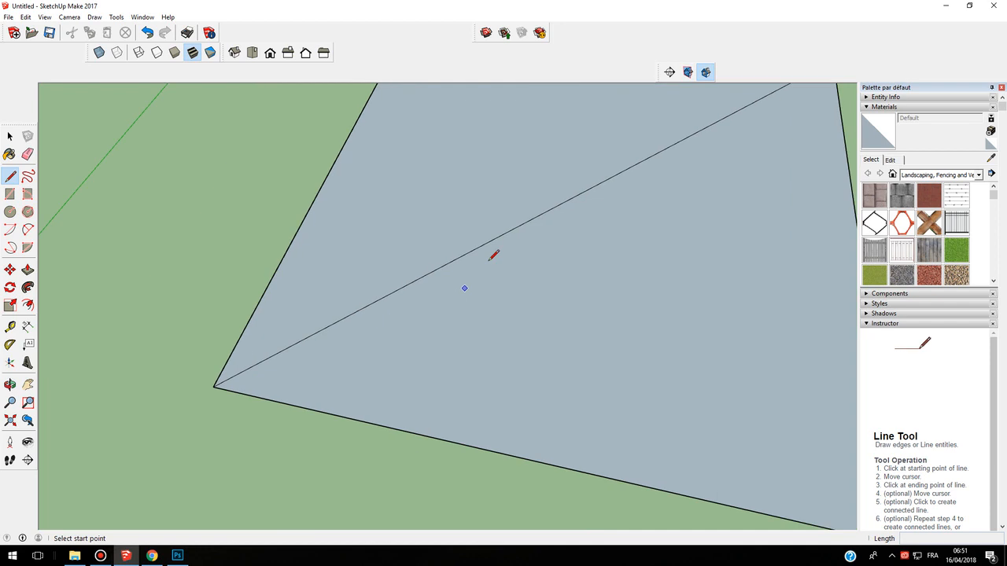
pyautogui.click(444, 265)
pyautogui.click(471, 444)
pyautogui.click(505, 233)
pyautogui.click(558, 466)
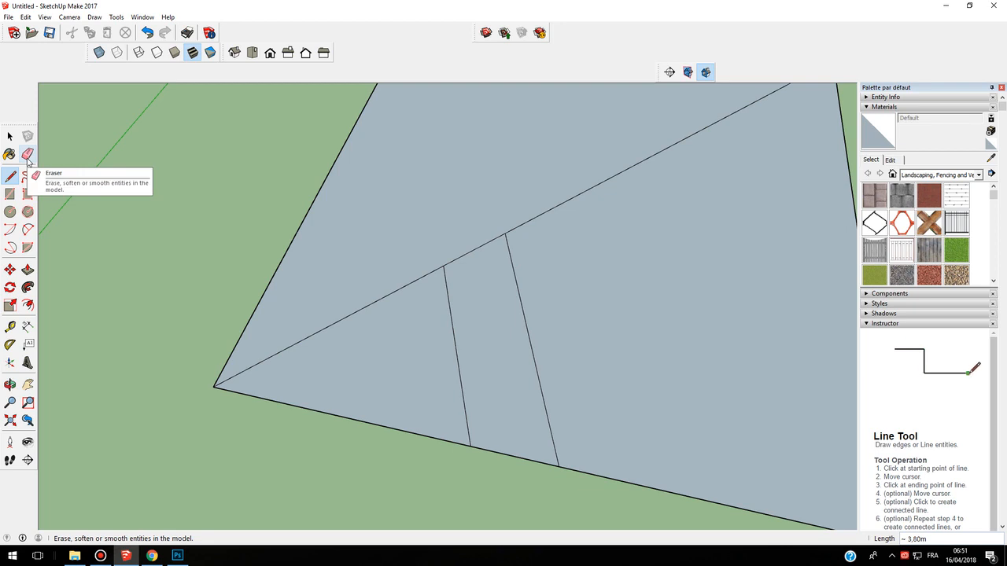
# Step: Erase the diagonal pieces between the front-left corner and the first short line, and between the two short lines
pyautogui.click(27, 154)
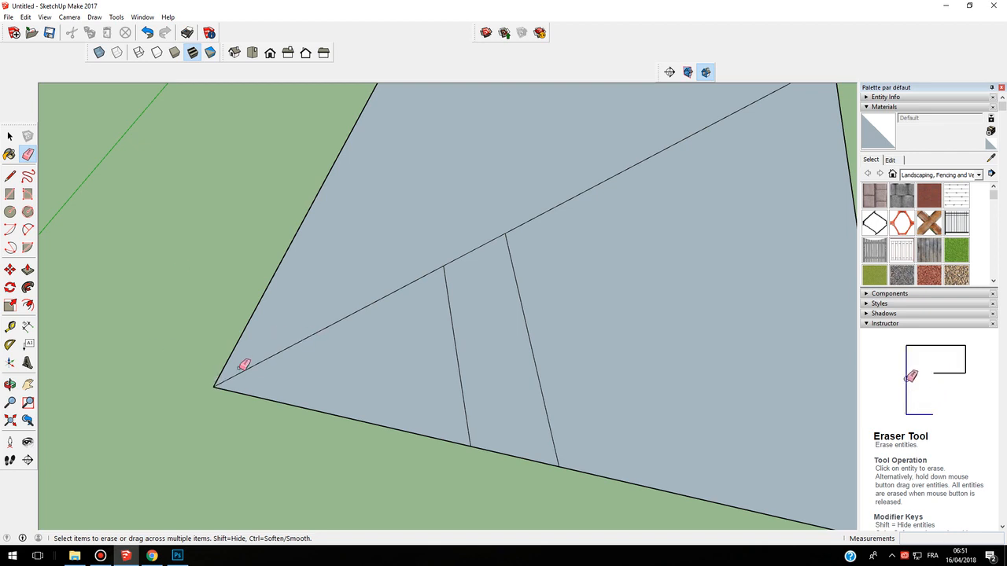
pyautogui.click(327, 327)
pyautogui.moveTo(256, 295)
pyautogui.mouseDown(button='middle')
pyautogui.moveTo(629, 272)
pyautogui.moveTo(419, 260)
pyautogui.mouseUp(button='middle')
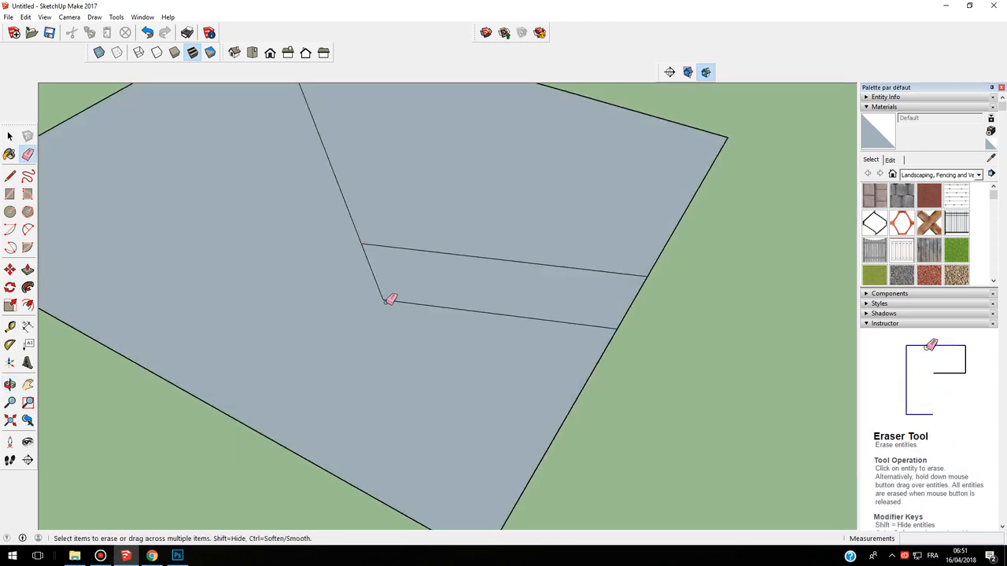
pyautogui.scroll(-6, 378, 271)
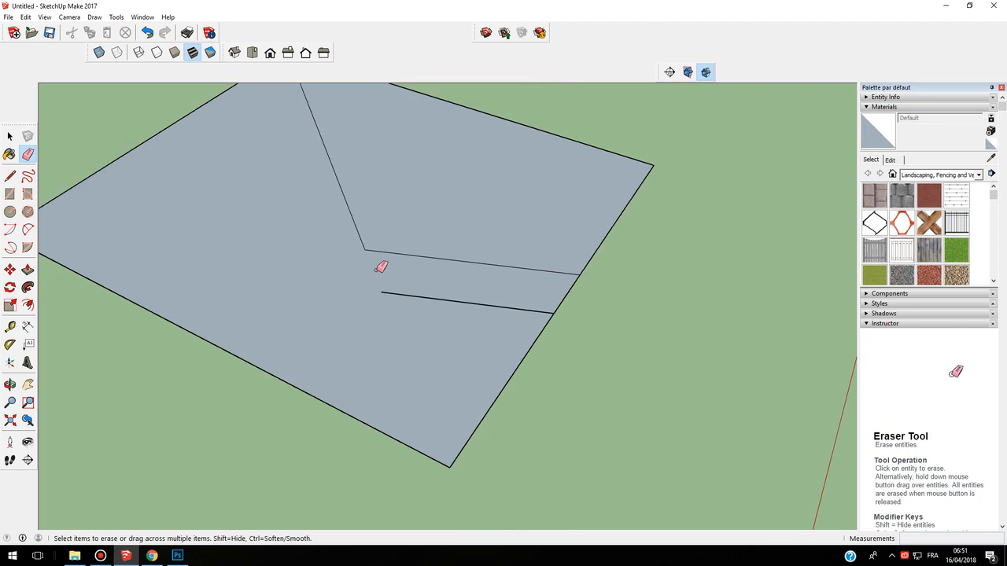
# Step: Select the rectangle together with all its inner lines, and clear the selection
pyautogui.moveTo(379, 272); pyautogui.dragTo(440, 259, button='middle')
pyautogui.scroll(4, 375, 247)
pyautogui.moveTo(499, 267)
pyautogui.mouseDown(button='middle')
pyautogui.moveTo(557, 265)
pyautogui.moveTo(559, 277)
pyautogui.mouseUp(button='middle')
pyautogui.scroll(-5, 442, 245)
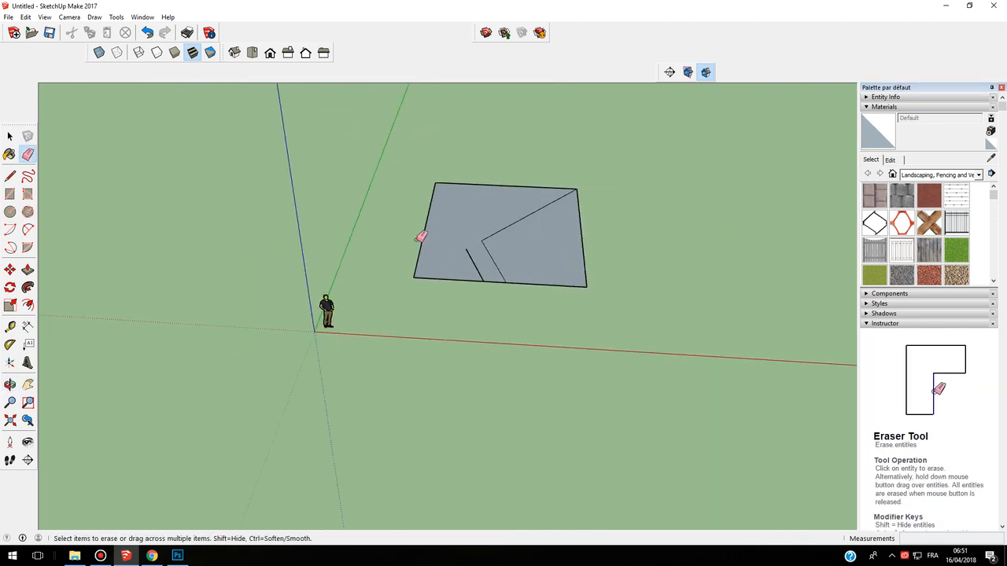
pyautogui.click(10, 137)
pyautogui.click(563, 259)
pyautogui.moveTo(600, 318); pyautogui.dragTo(606, 317)
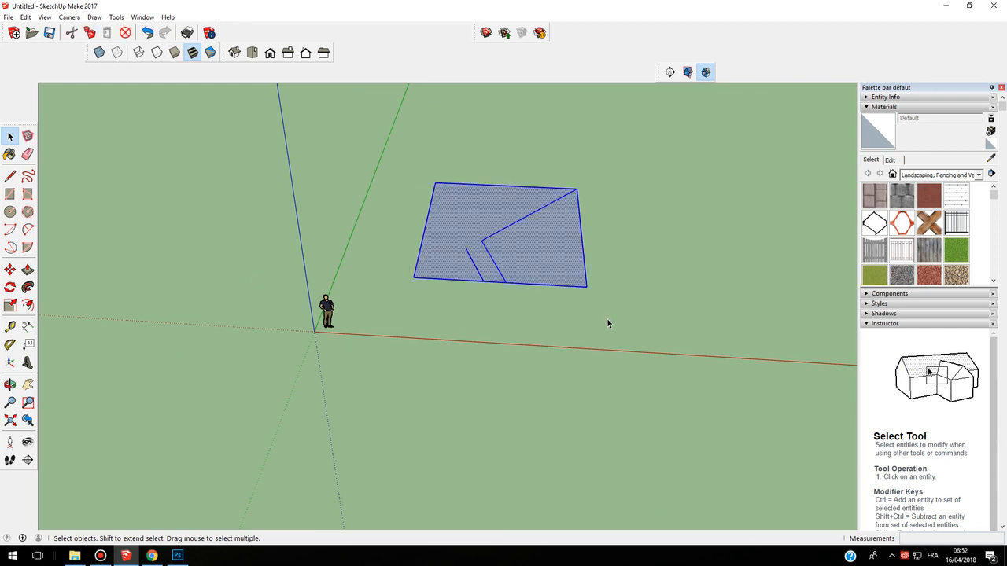
pyautogui.click(600, 163)
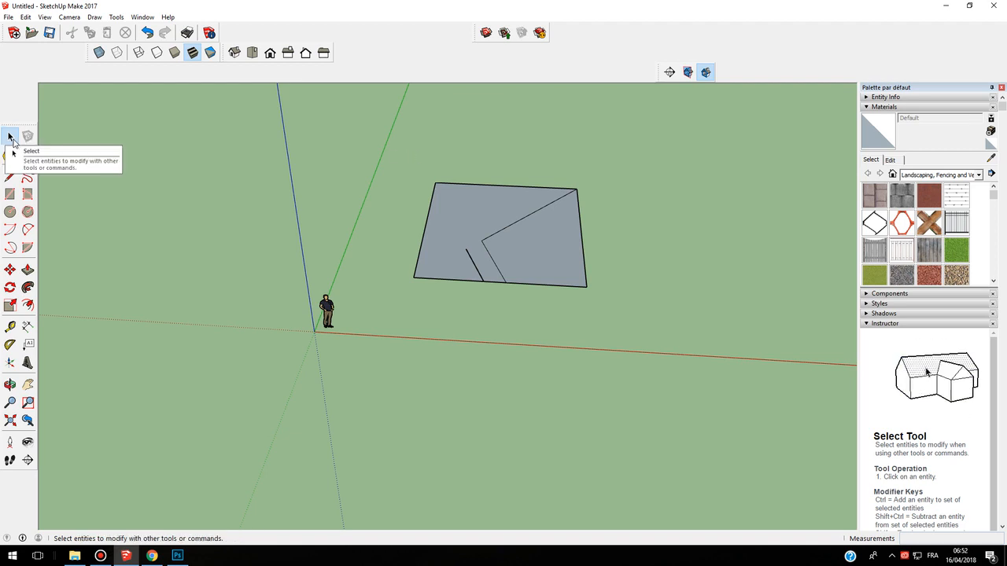
# Step: Enclose the rectangle and all its inner lines in a selection window and erase them together
pyautogui.moveTo(397, 157); pyautogui.dragTo(604, 310)
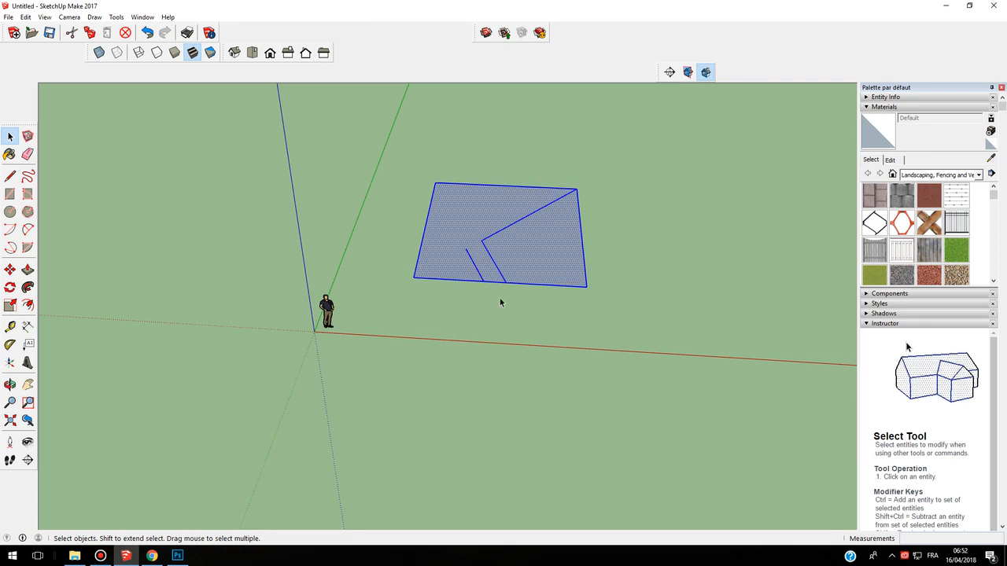
pyautogui.moveTo(574, 278); pyautogui.dragTo(588, 306, button='middle')
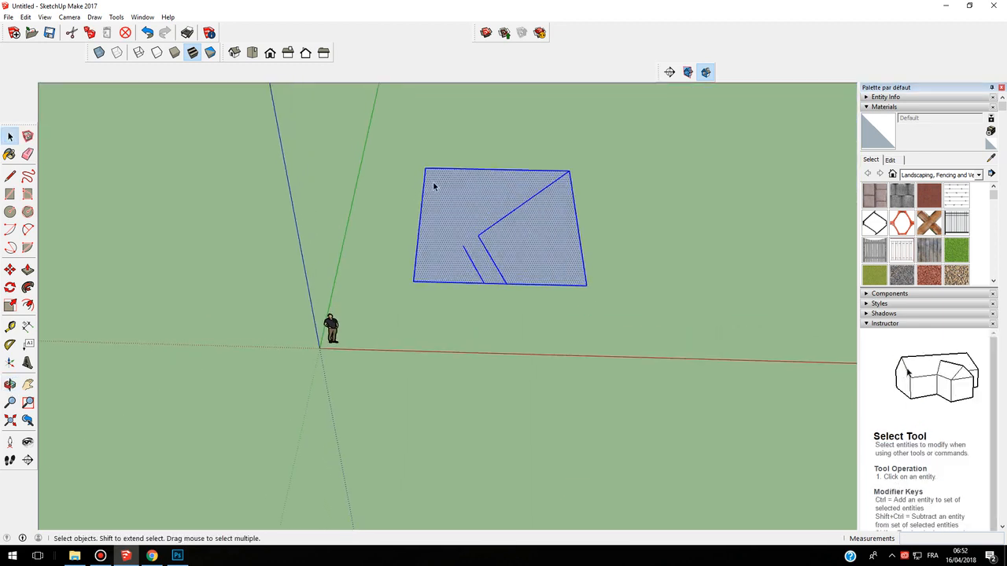
pyautogui.rightClick(472, 201)
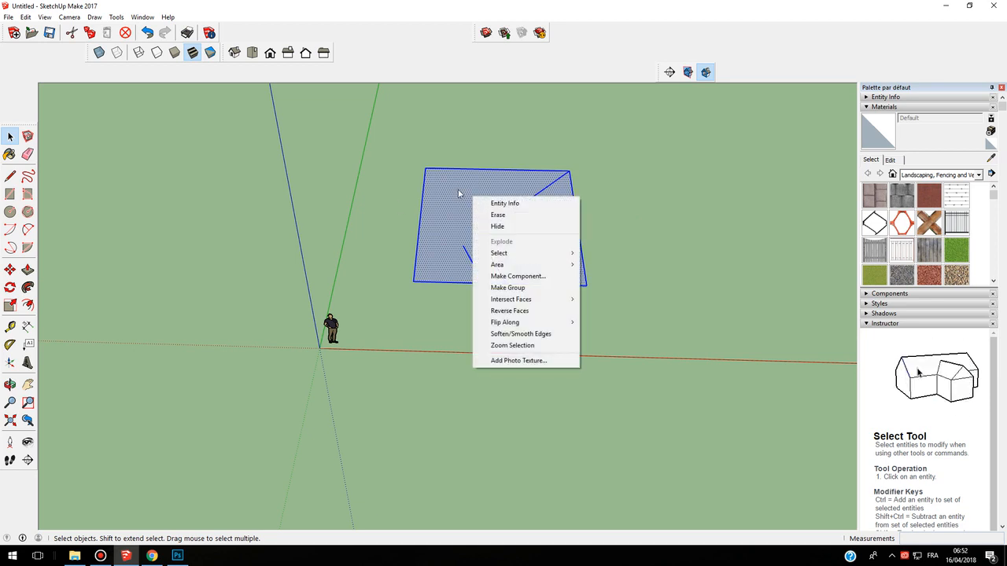
pyautogui.click(510, 218)
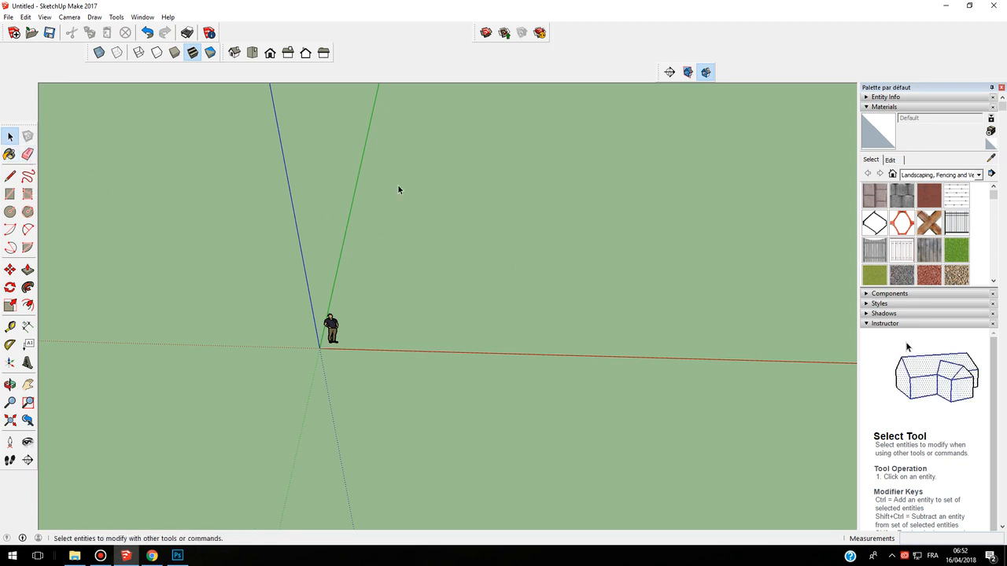
pyautogui.moveTo(429, 189); pyautogui.dragTo(513, 234)
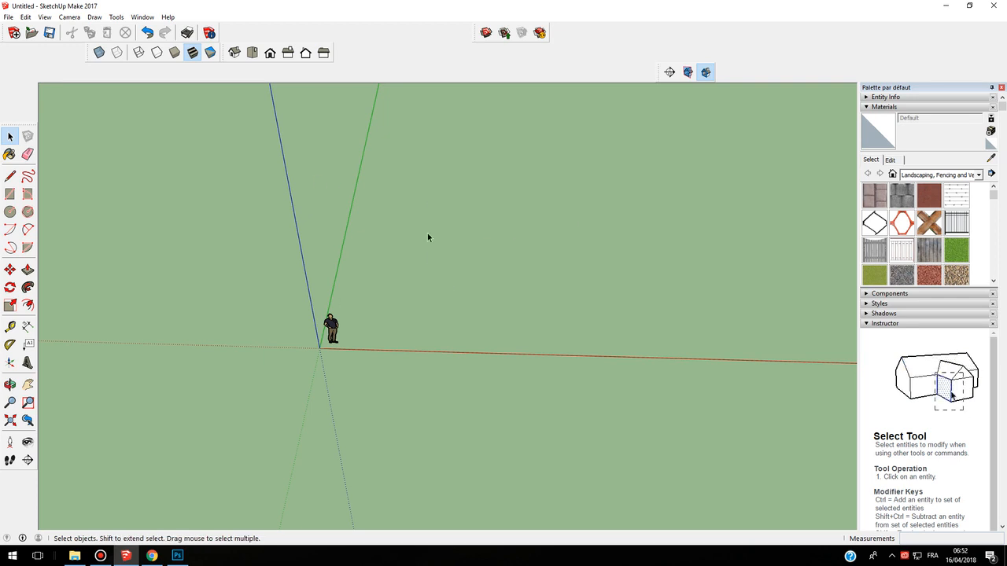